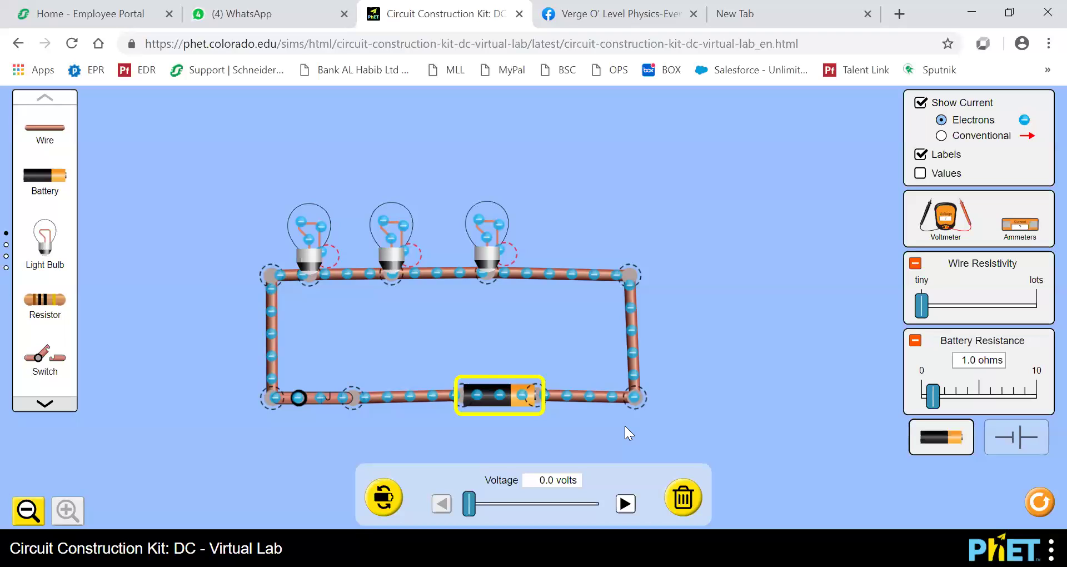
Raise the battery voltage in half-volt increments from 0.0 toward 14.5 volts.
{"action": "left_click", "coordinate": [624, 503]}
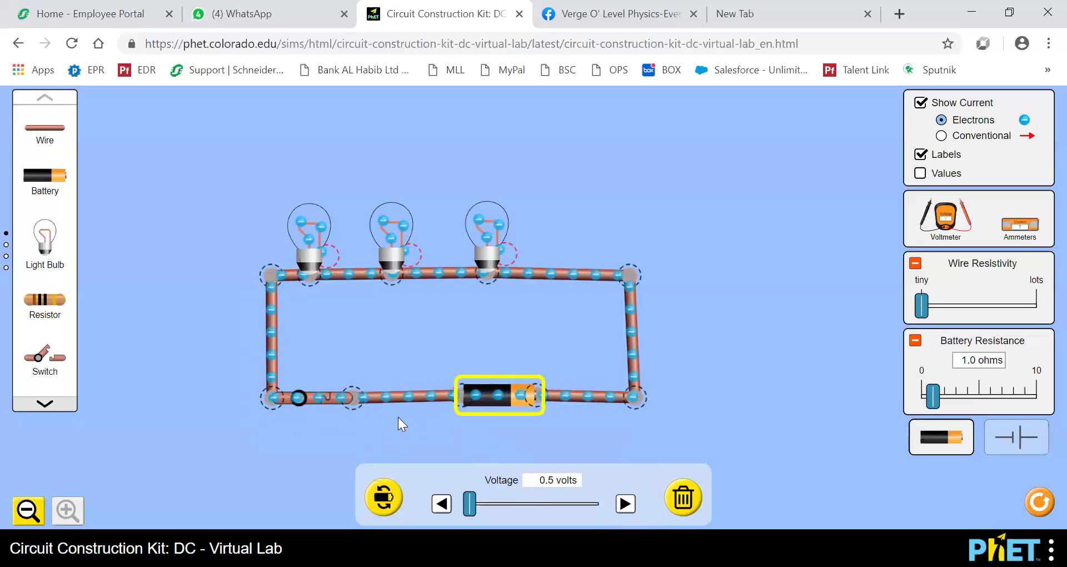
{"action": "left_click", "coordinate": [624, 503]}
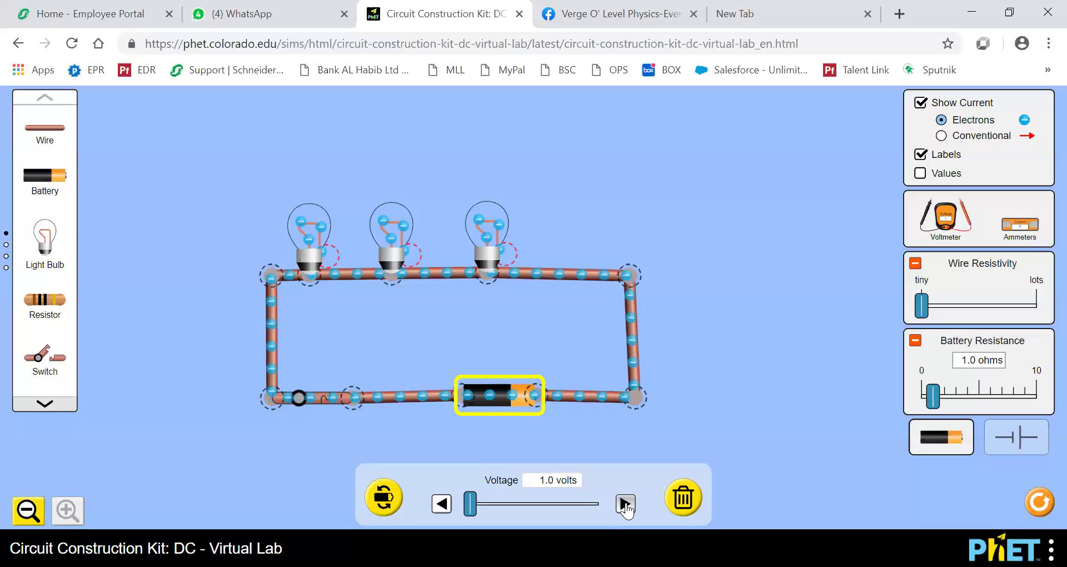
{"action": "left_click", "coordinate": [625, 503]}
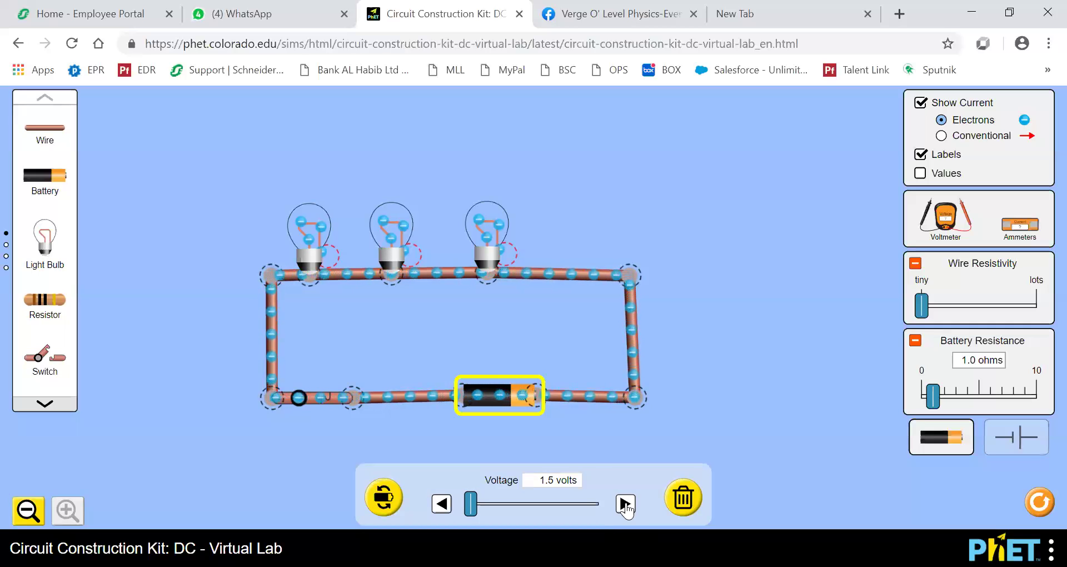
{"action": "left_click", "coordinate": [625, 504]}
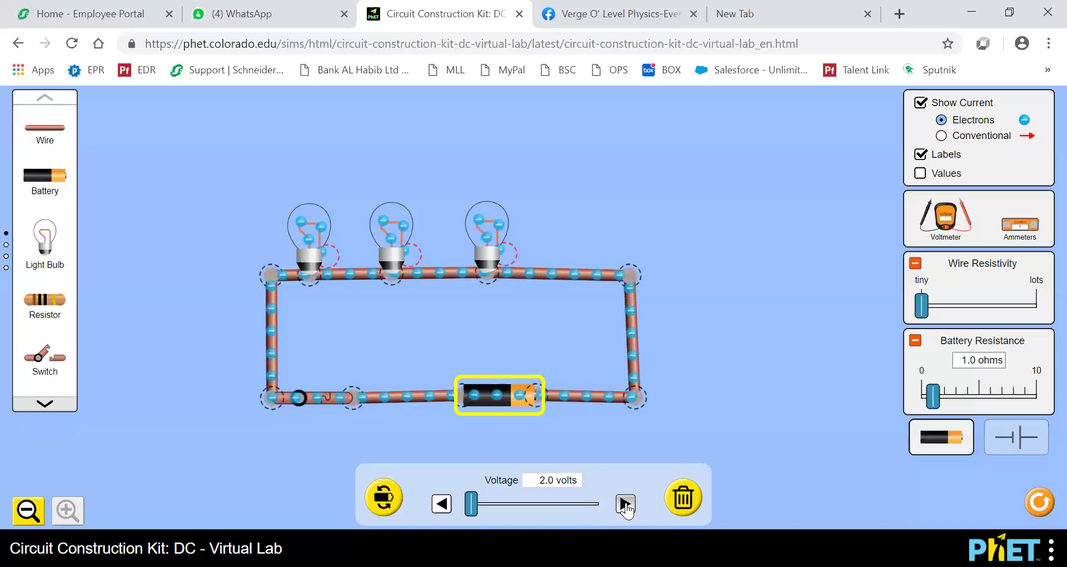
{"action": "left_click", "coordinate": [625, 504]}
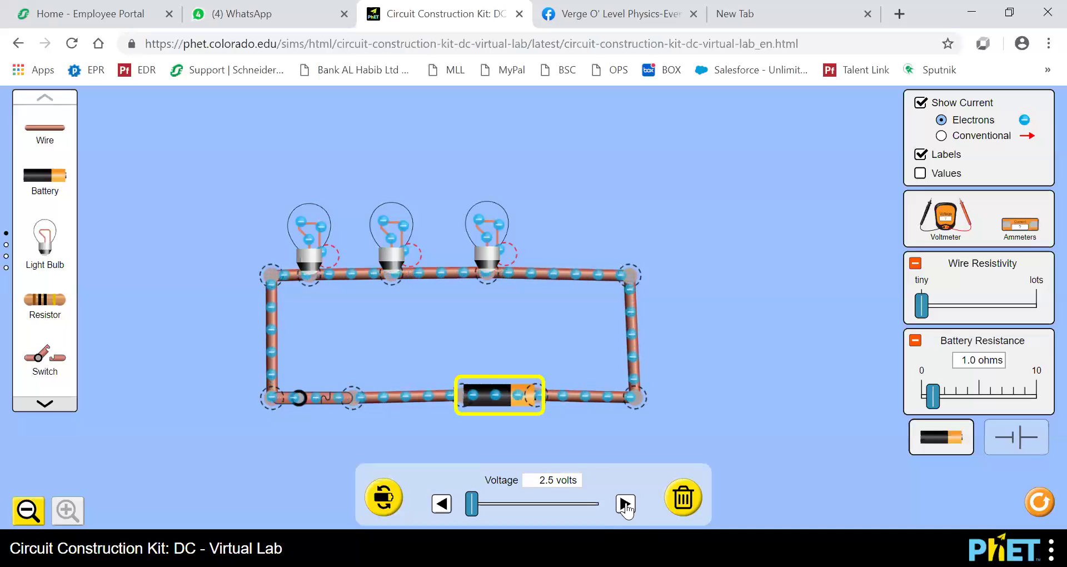
{"action": "left_click", "coordinate": [626, 504]}
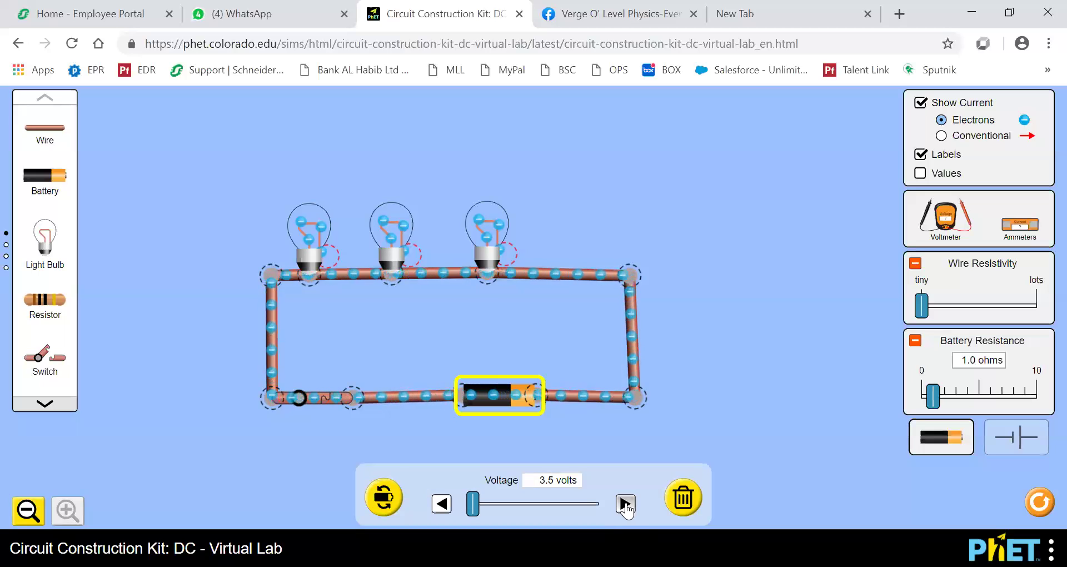
{"action": "left_click", "coordinate": [625, 504]}
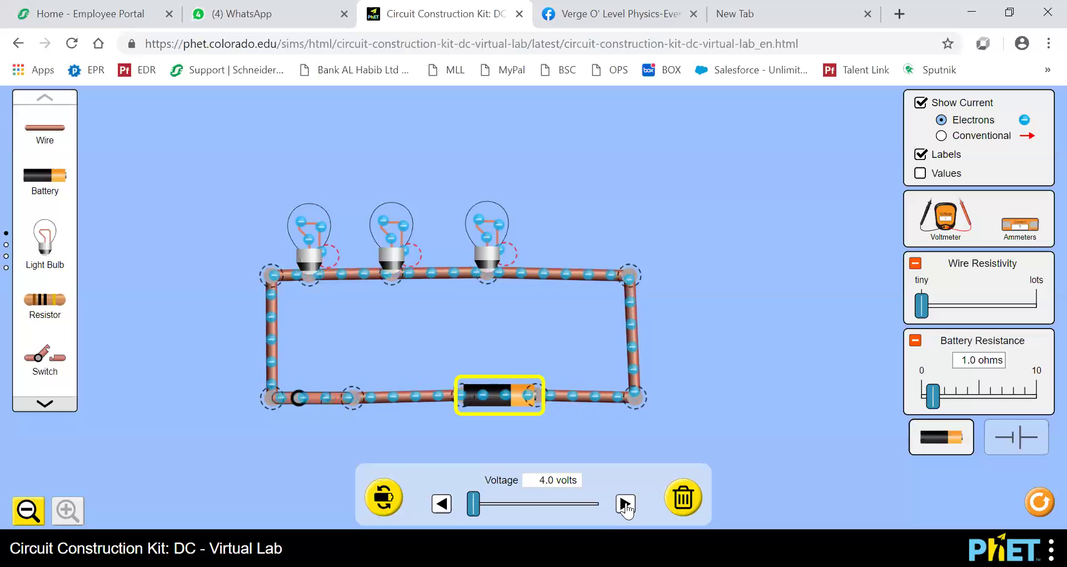
{"action": "left_click", "coordinate": [625, 504]}
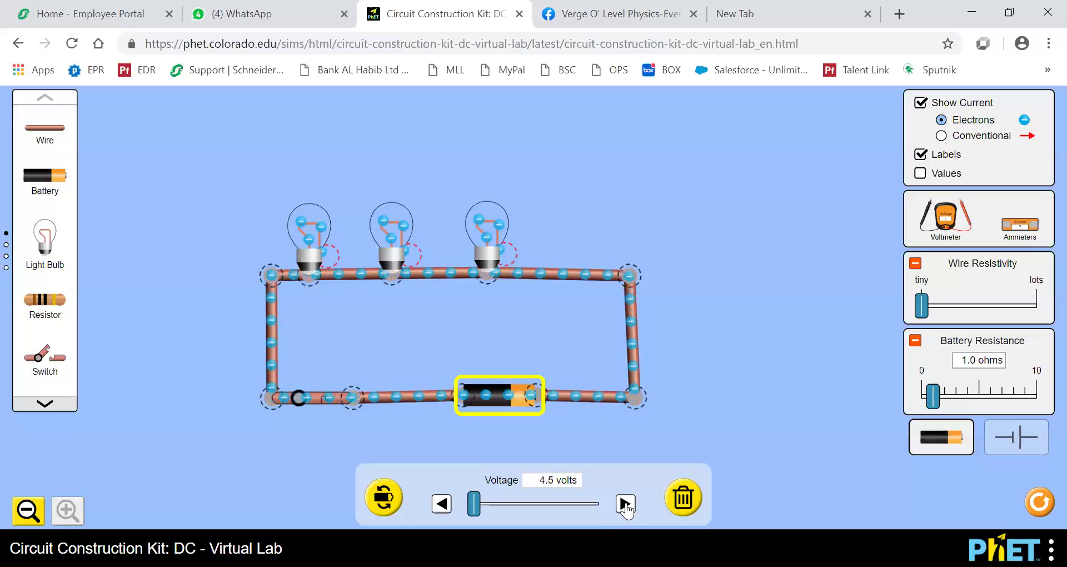
{"action": "left_click", "coordinate": [625, 504]}
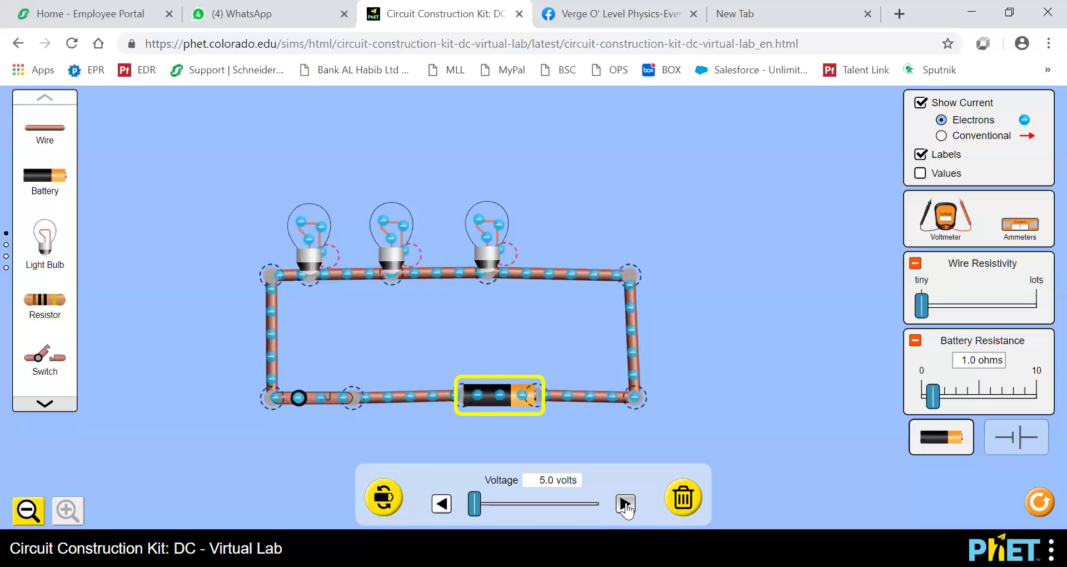
{"action": "left_click", "coordinate": [625, 504]}
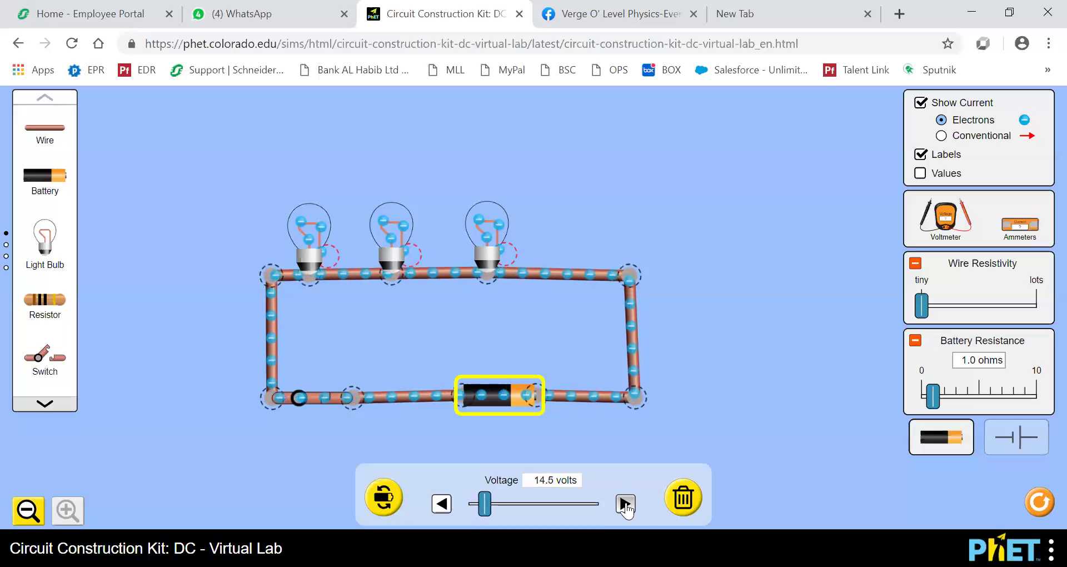
{"action": "left_click", "coordinate": [625, 504]}
Keep raising the battery voltage in half-volt steps toward 60.0 volts.
{"action": "left_click", "coordinate": [624, 504]}
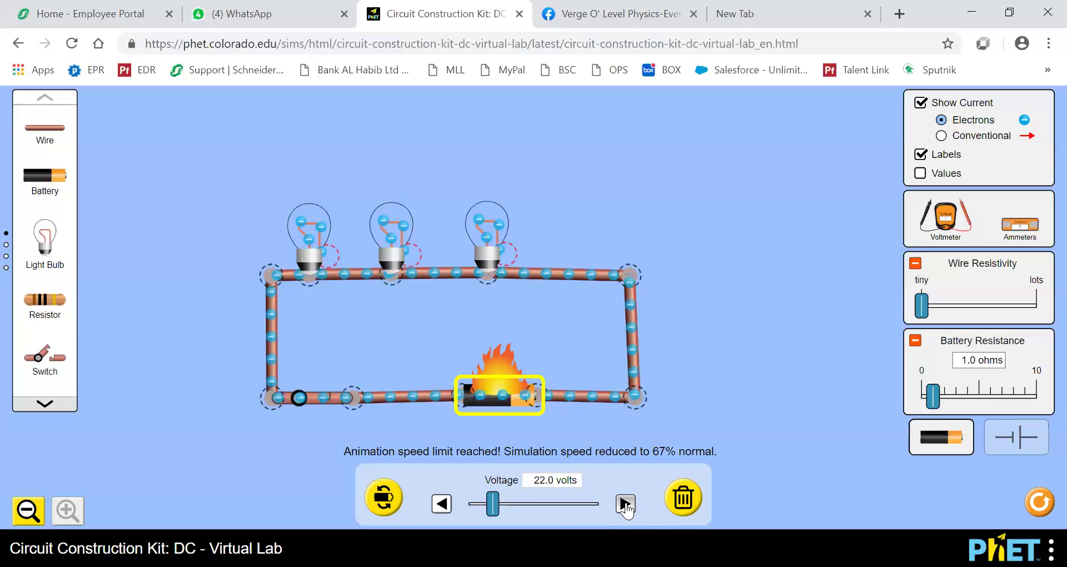
{"action": "left_click", "coordinate": [625, 504]}
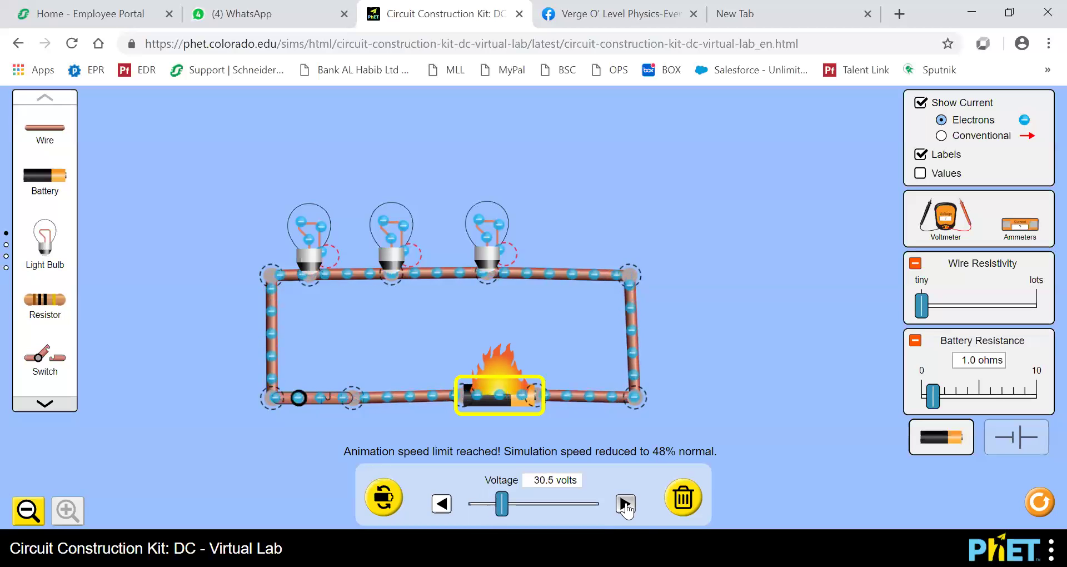
{"action": "left_click", "coordinate": [626, 504]}
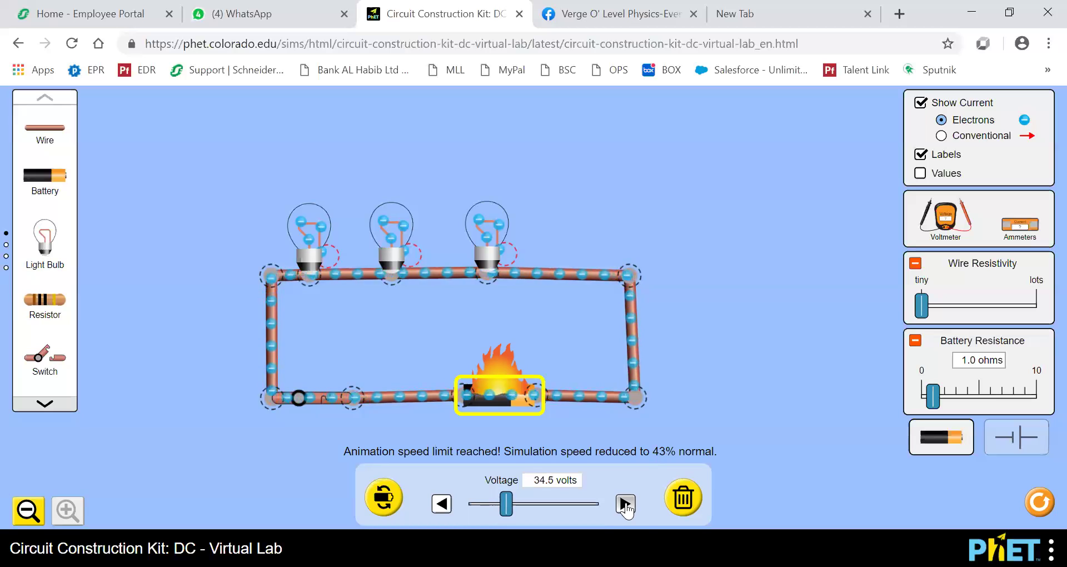
{"action": "left_click", "coordinate": [626, 505]}
{"action": "left_click", "coordinate": [625, 504]}
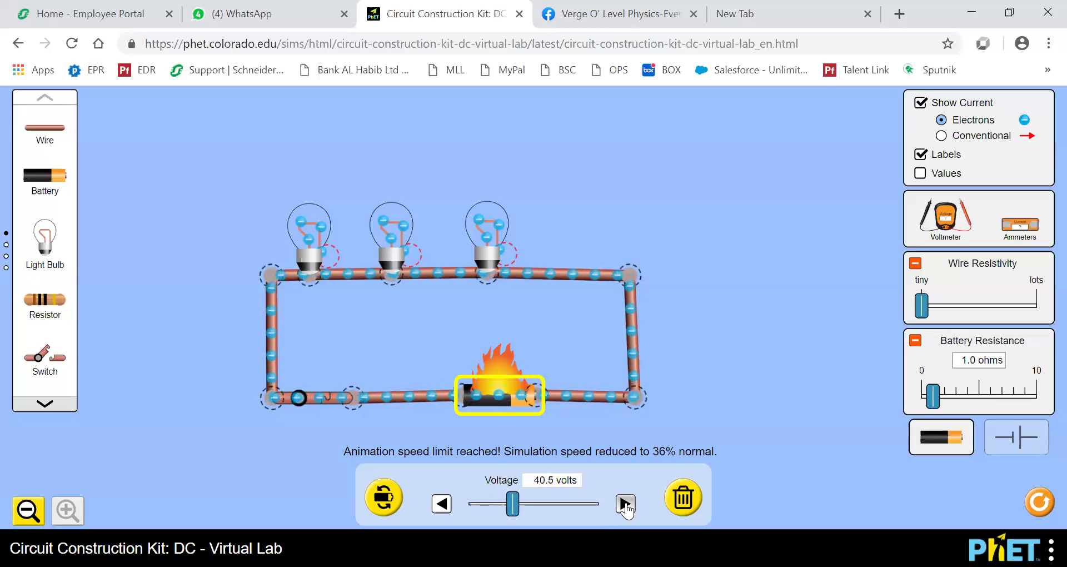
{"action": "left_click", "coordinate": [626, 504]}
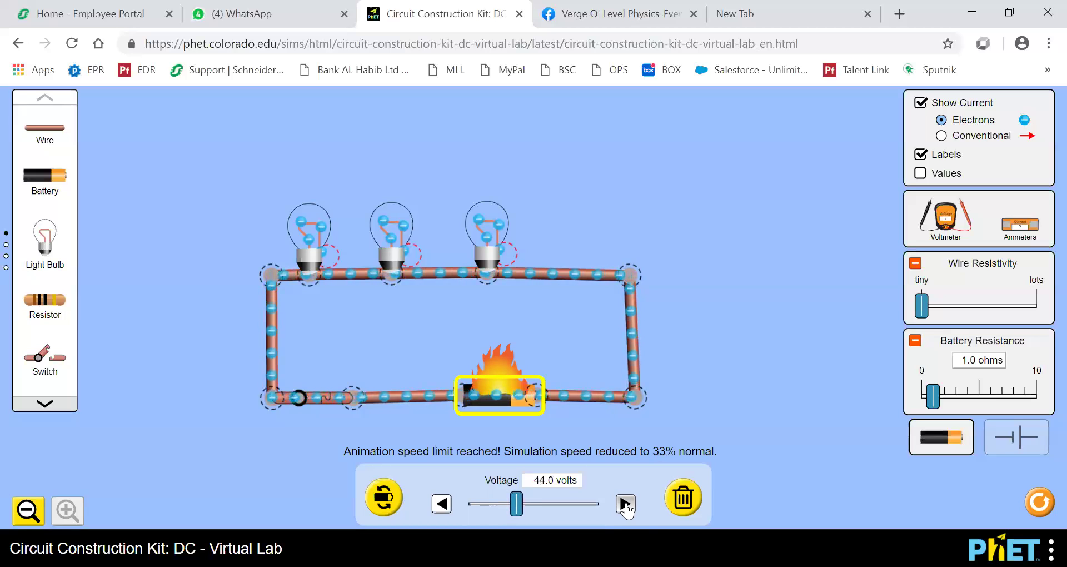
{"action": "left_click", "coordinate": [626, 504]}
{"action": "left_click", "coordinate": [626, 504]}
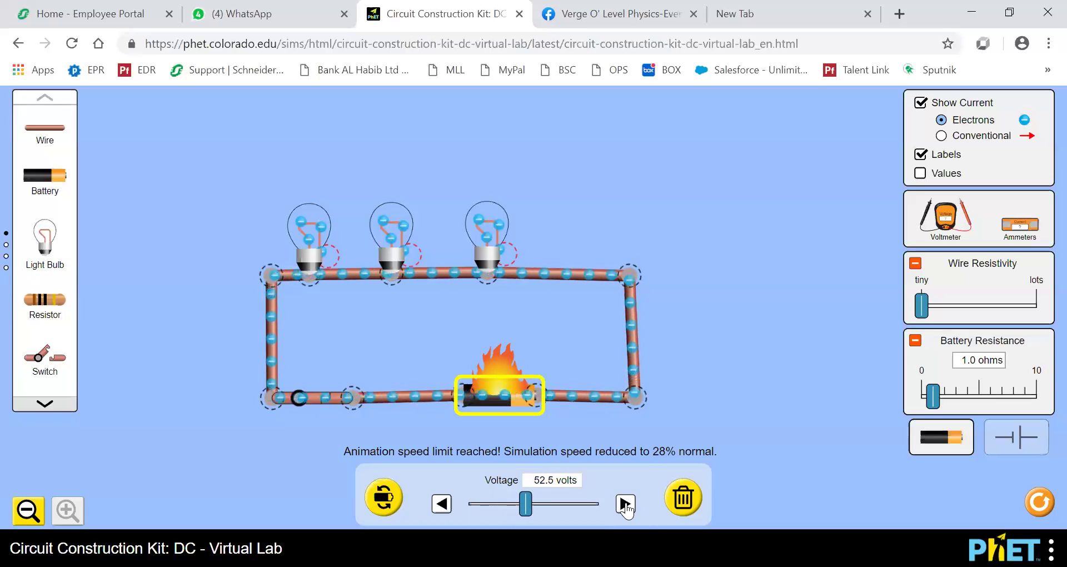
{"action": "left_click", "coordinate": [625, 504]}
{"action": "left_click", "coordinate": [625, 504]}
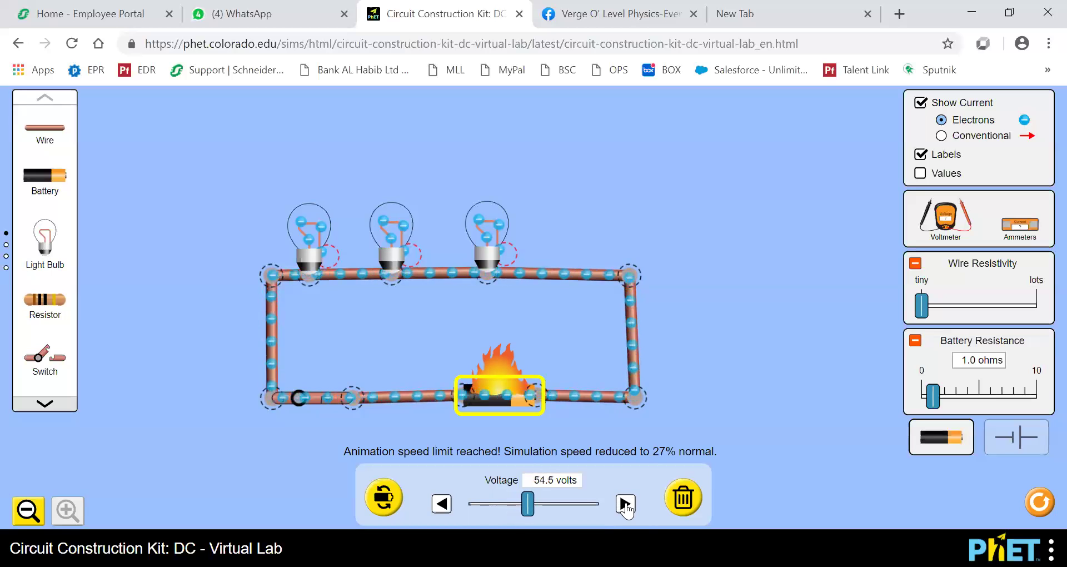
{"action": "left_click", "coordinate": [625, 504]}
{"action": "left_click", "coordinate": [626, 504]}
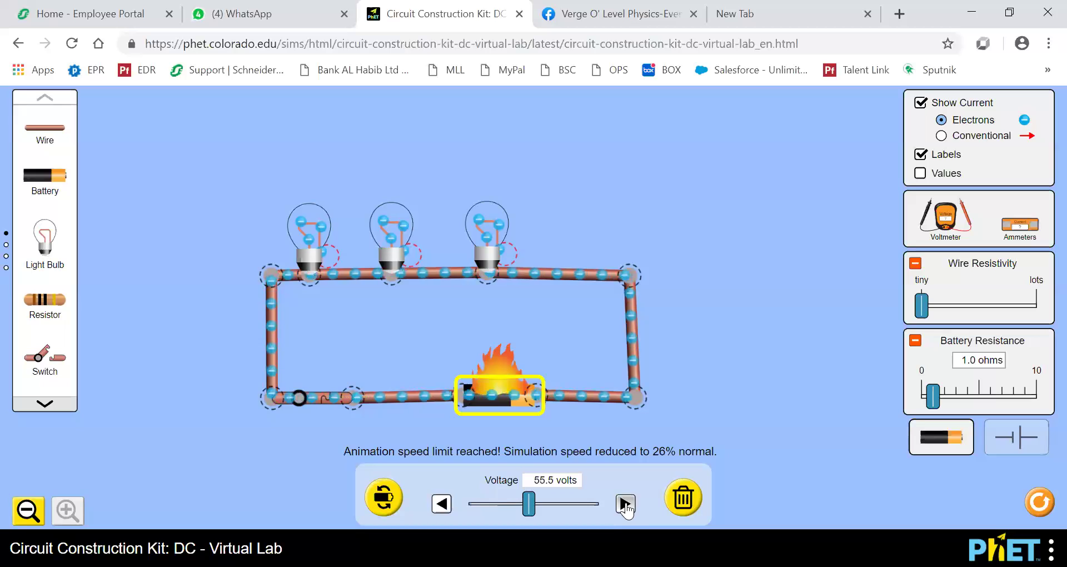
{"action": "left_click", "coordinate": [625, 504]}
{"action": "left_click", "coordinate": [625, 504]}
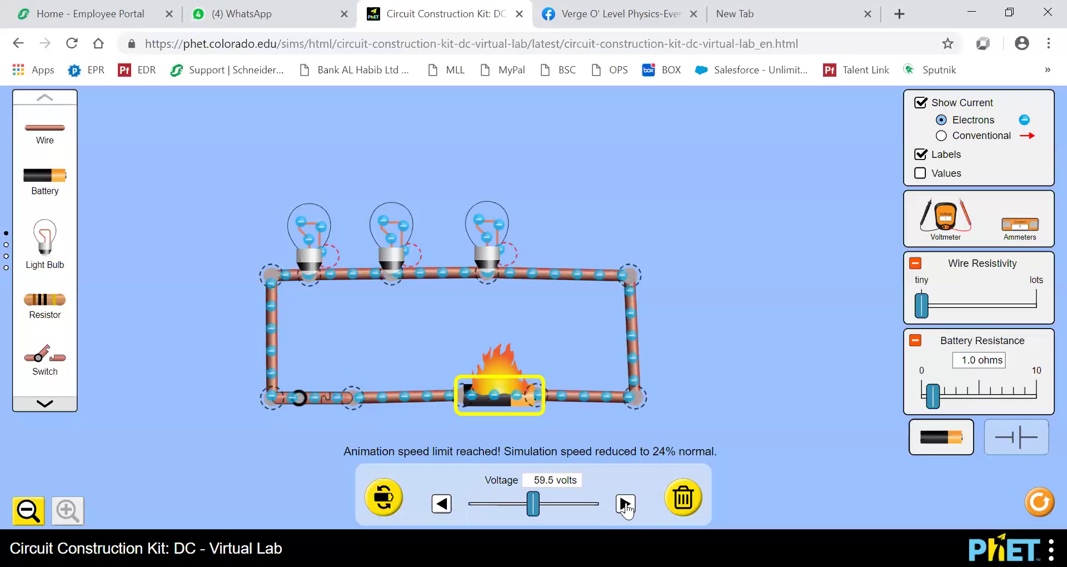
{"action": "left_click", "coordinate": [625, 504]}
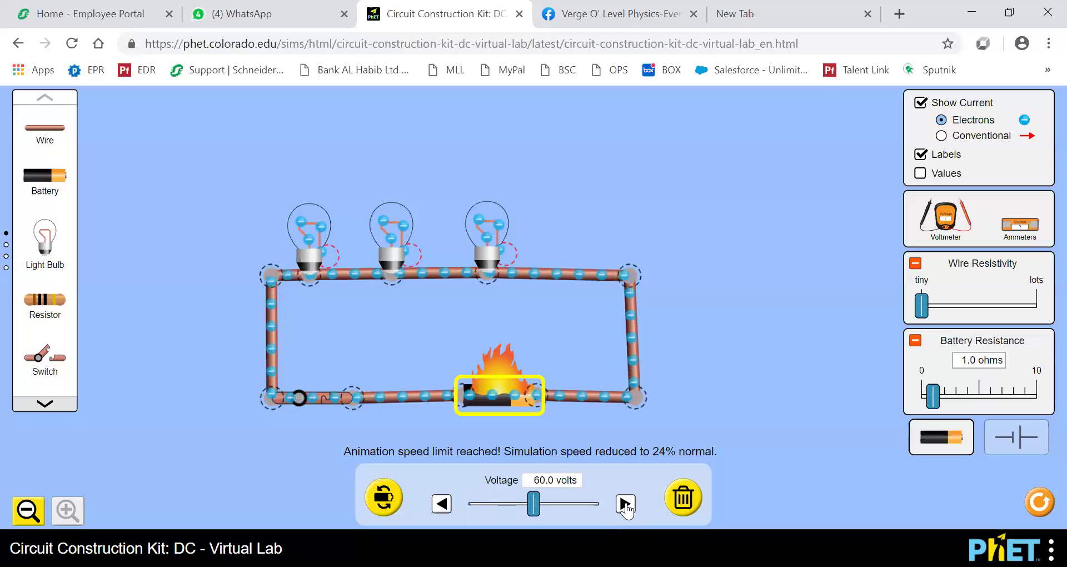
Push the battery voltage the rest of the way to 64.0 volts.
{"action": "left_click", "coordinate": [625, 505]}
{"action": "left_click", "coordinate": [625, 504]}
{"action": "left_click", "coordinate": [625, 504]}
{"action": "left_click", "coordinate": [625, 504]}
{"action": "left_click", "coordinate": [625, 504]}
{"action": "left_click", "coordinate": [625, 504]}
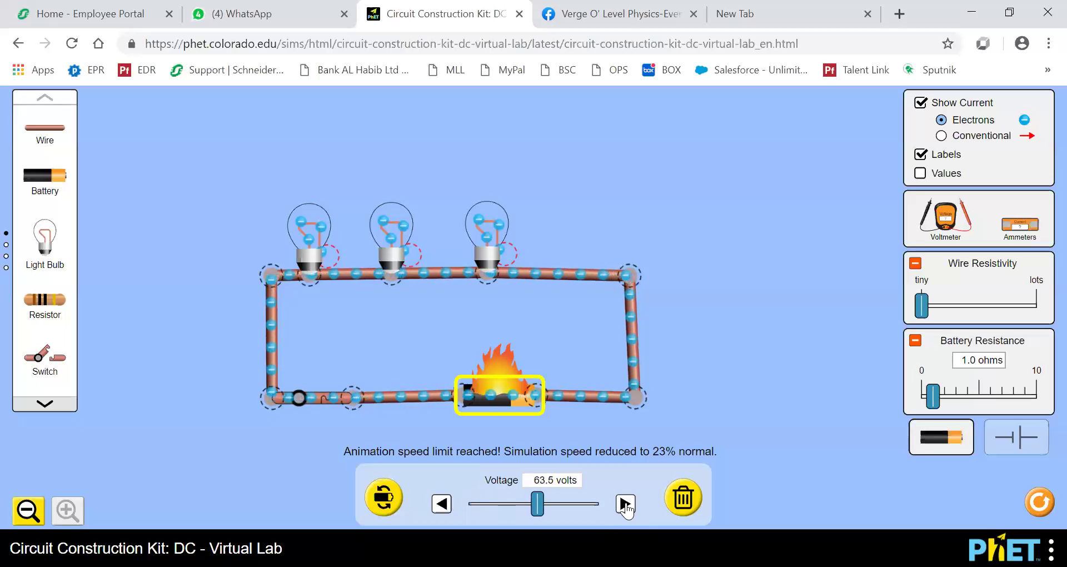
{"action": "left_click", "coordinate": [625, 504]}
{"action": "left_click", "coordinate": [625, 504]}
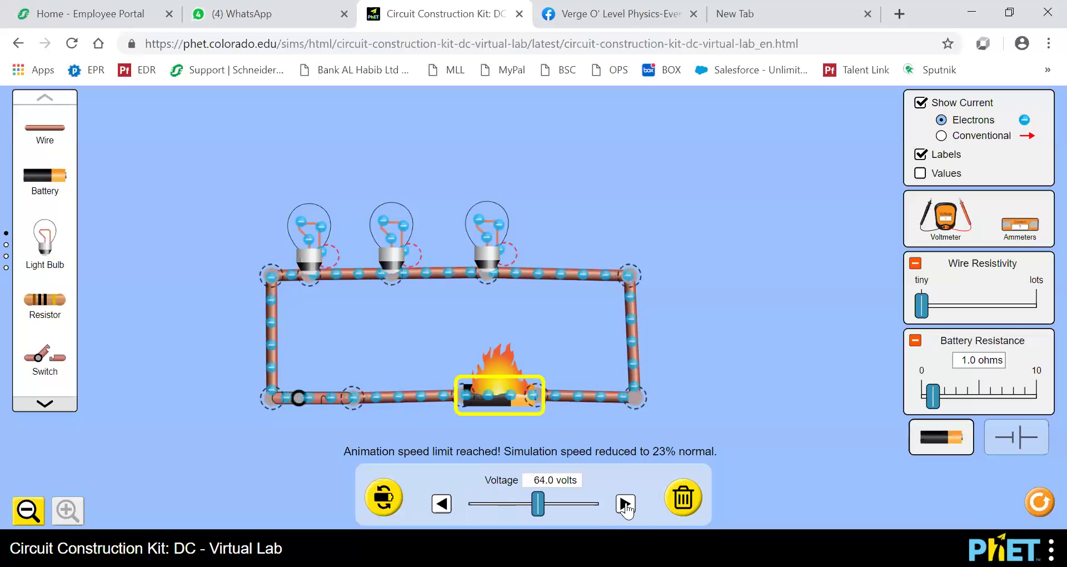